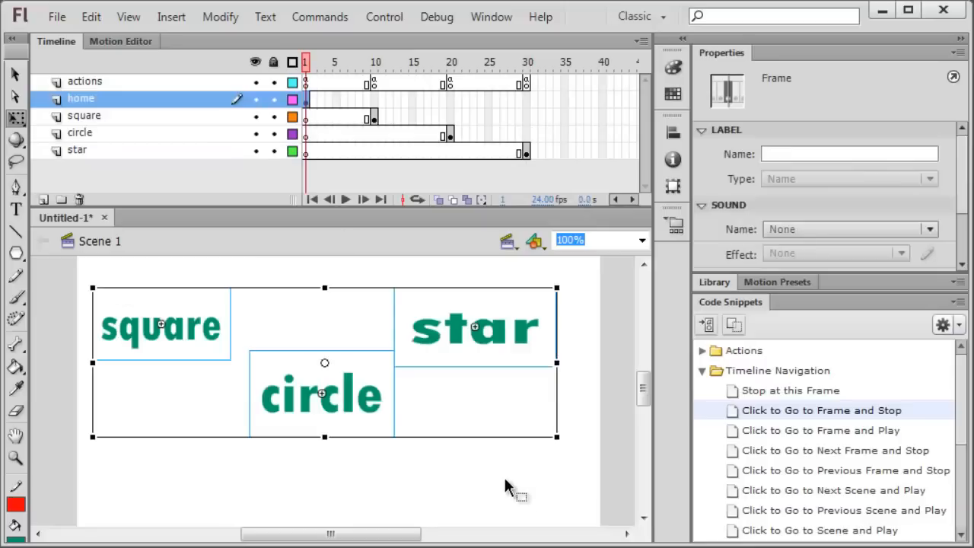
- Review the home, square, circle and star keyframes at frames 1, 10, 20 and 30, and return to the home frame
left_click(504, 477)
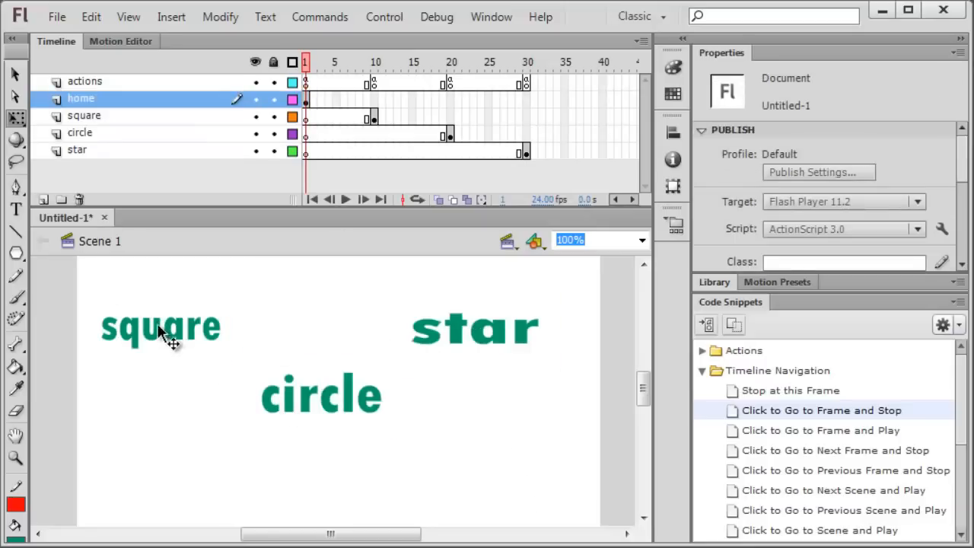
left_click(374, 116)
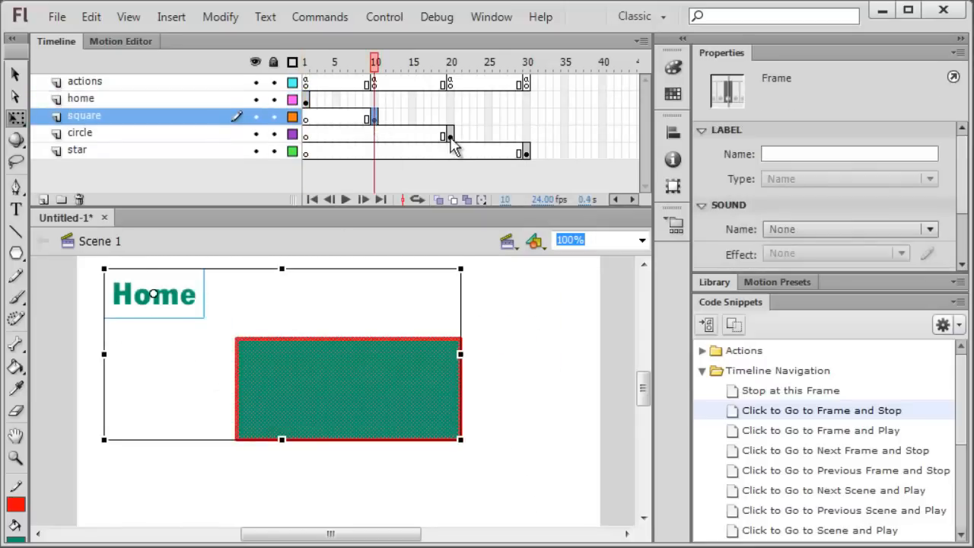
left_click(450, 135)
left_click(527, 153)
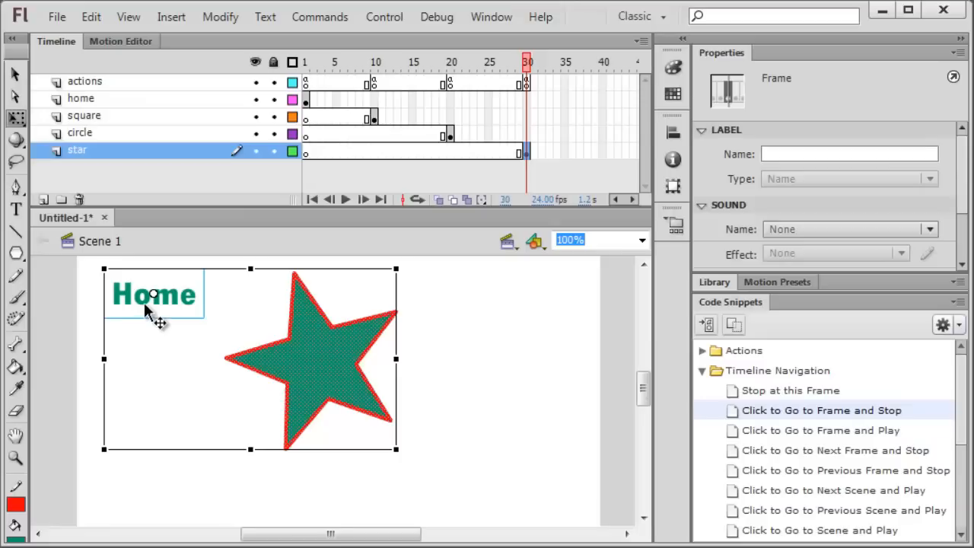
left_click(307, 102)
left_click(531, 483)
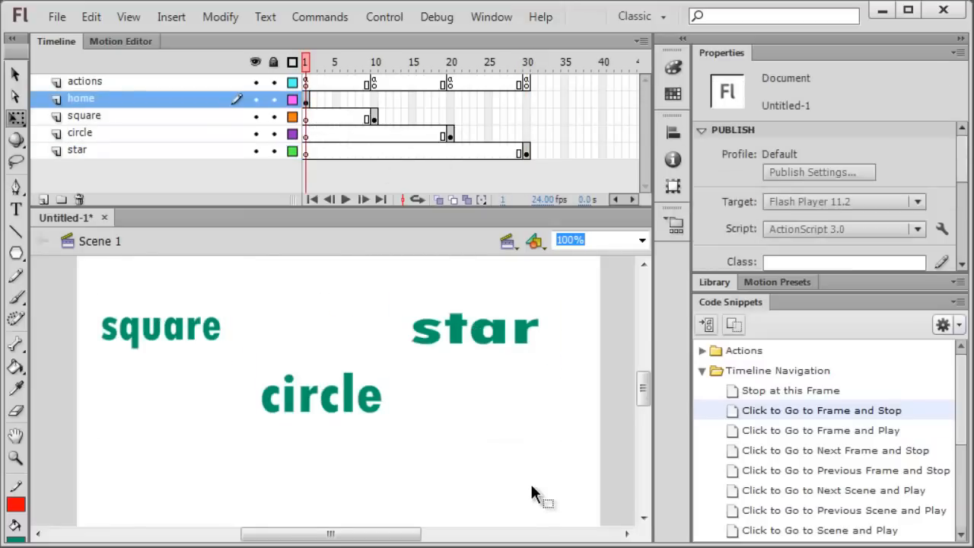
- Delete the star shape's green fill and red outline from frame 30 of the star layer, keeping the Home text
left_click(527, 153)
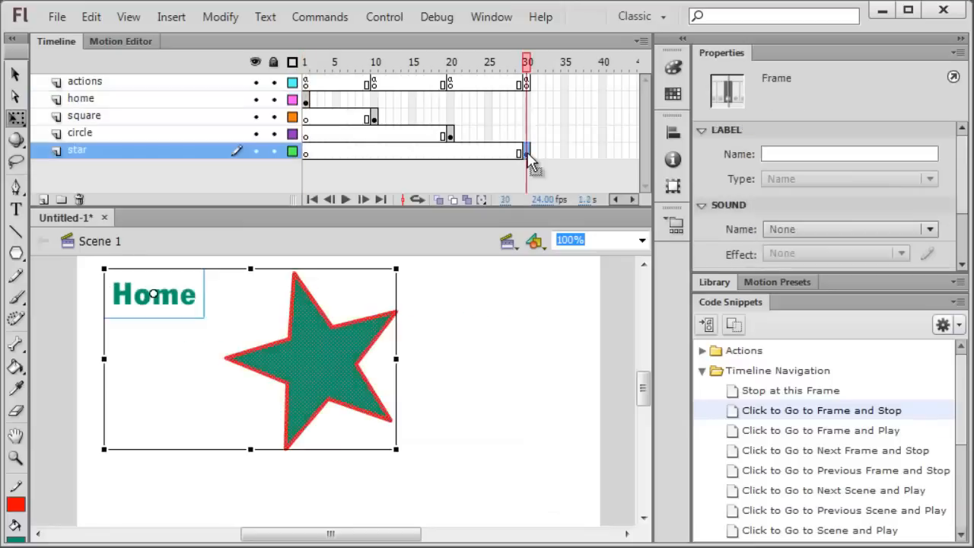
left_click(522, 374)
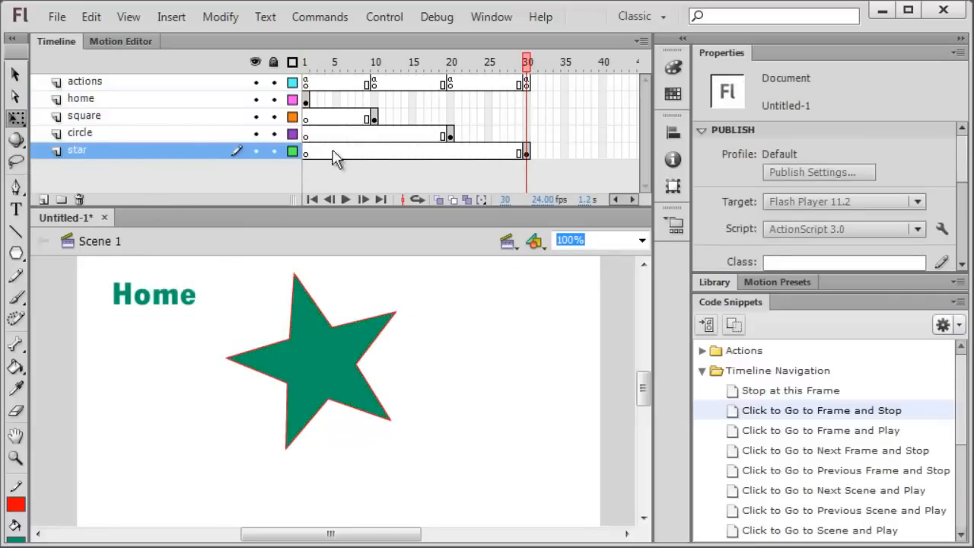
left_click(339, 388)
key("Delete")
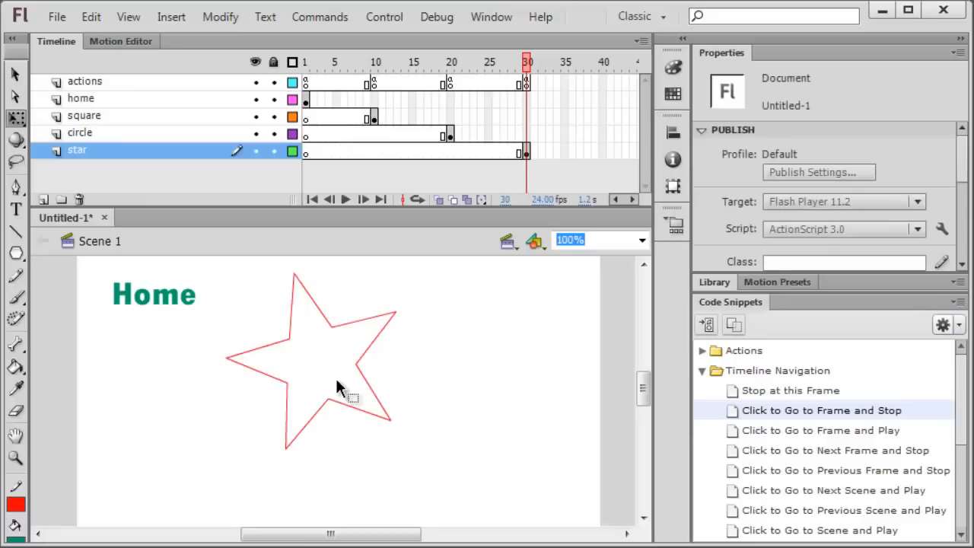
left_click_drag(455, 456, 219, 260)
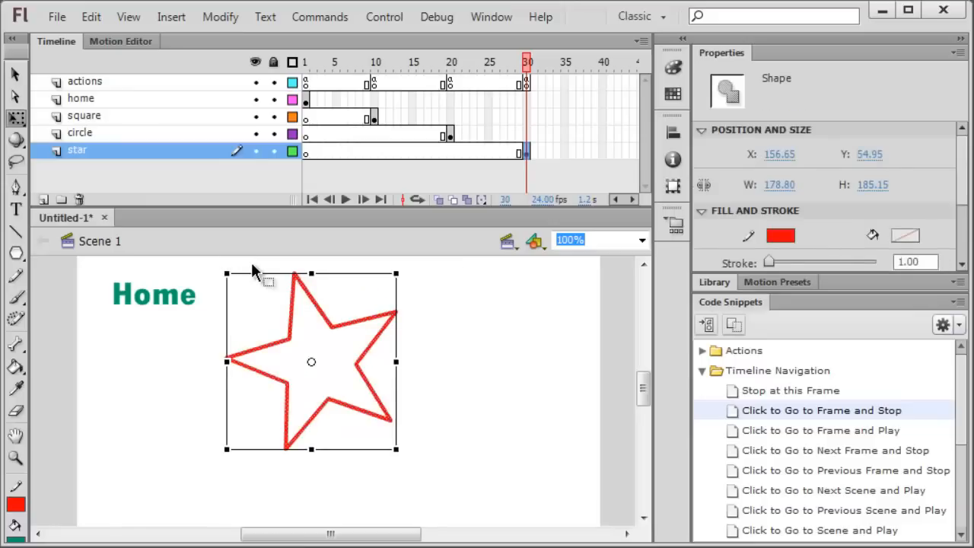
key("Delete")
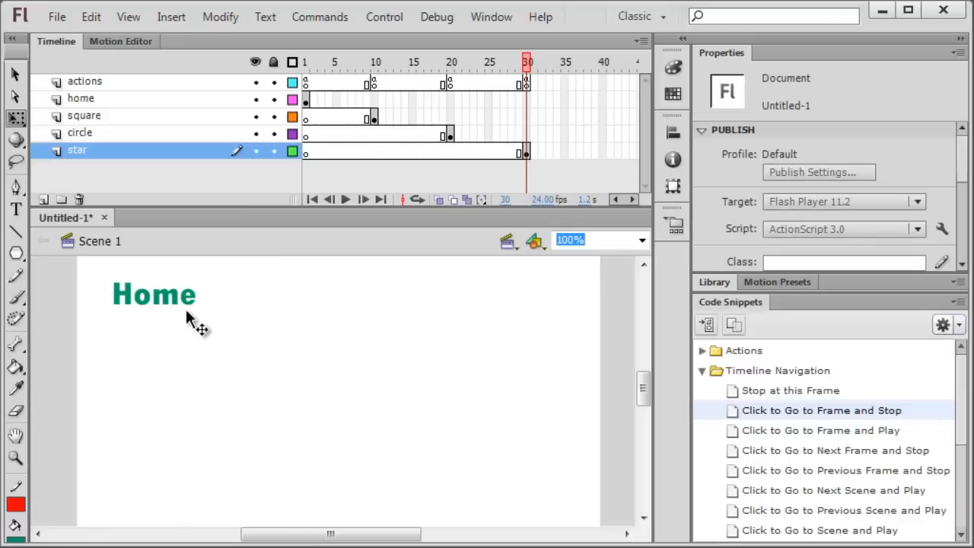
- Create a new movie clip symbol named "animated star"
left_click(171, 18)
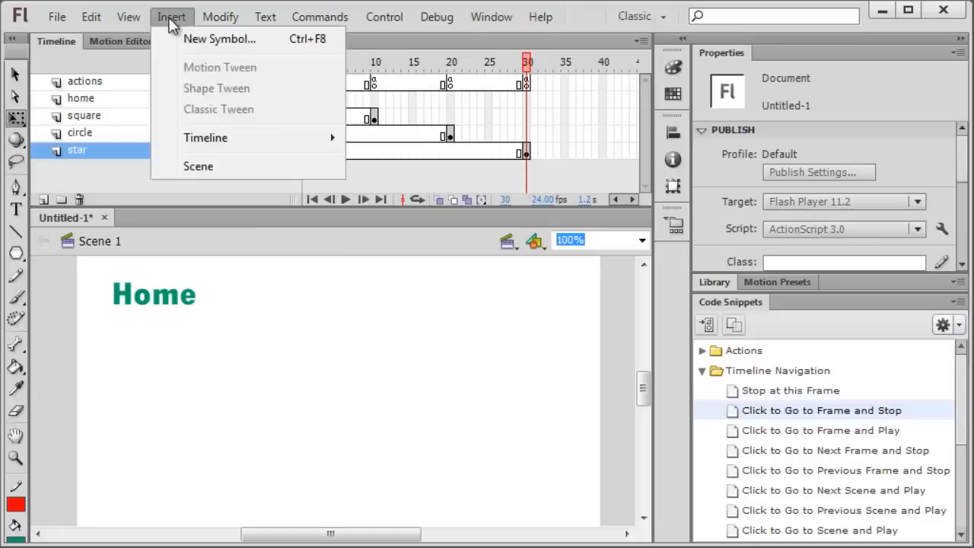
left_click(200, 42)
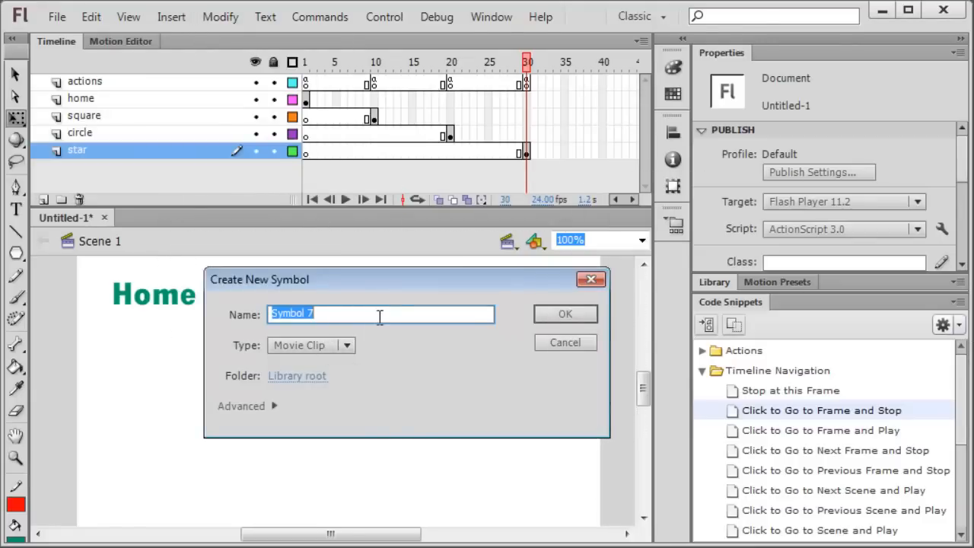
type("s")
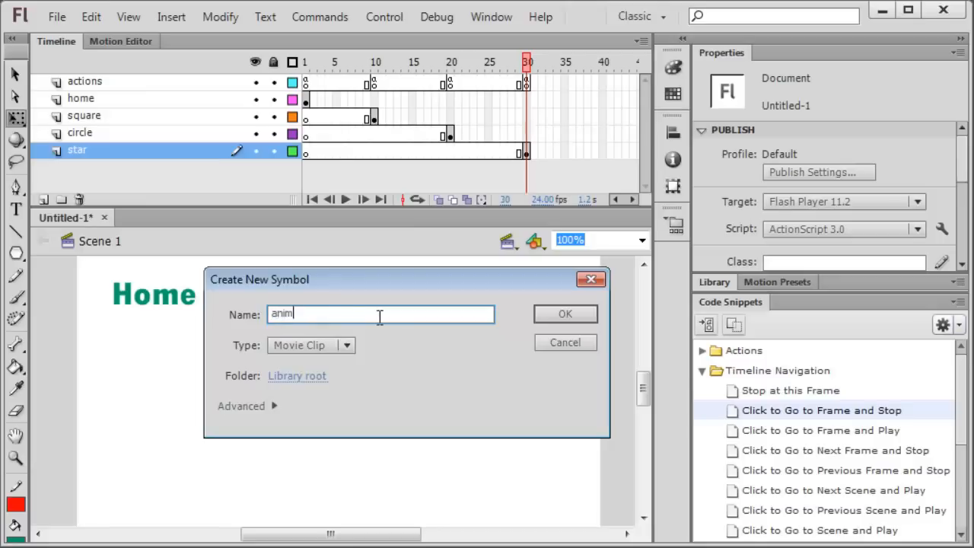
type("nimated star")
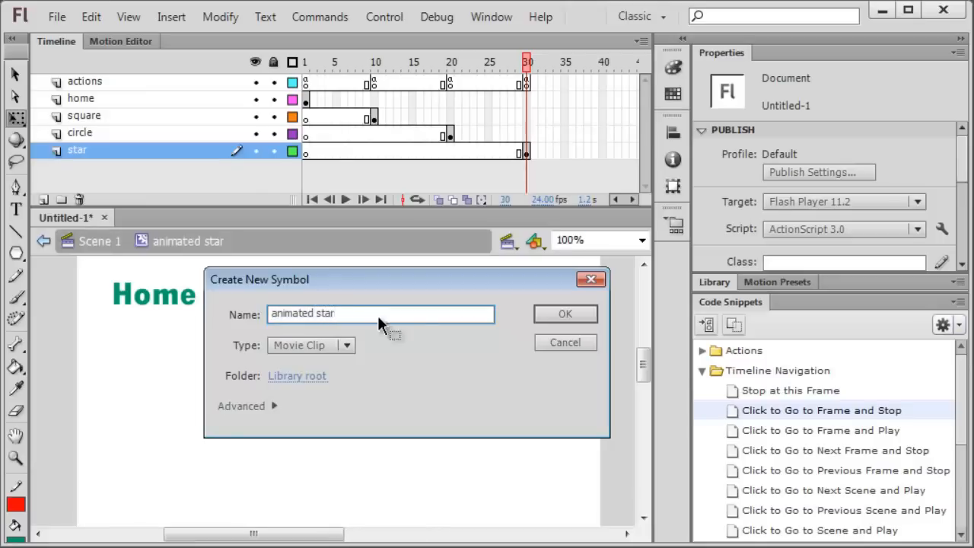
key("Return")
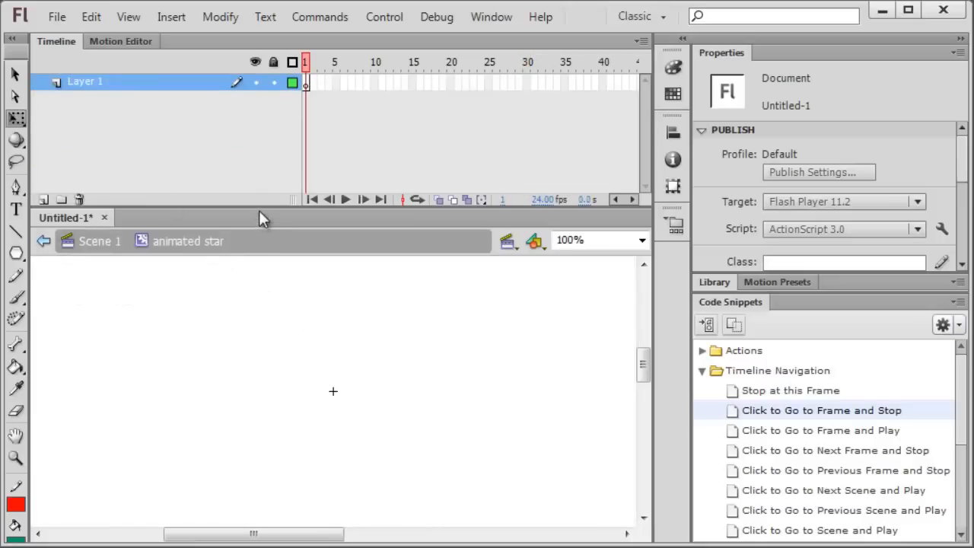
- Enlarge the stage area and draw a green star about 178 by 180 px around the symbol's registration point with the PolyStar tool
left_click_drag(259, 207, 258, 176)
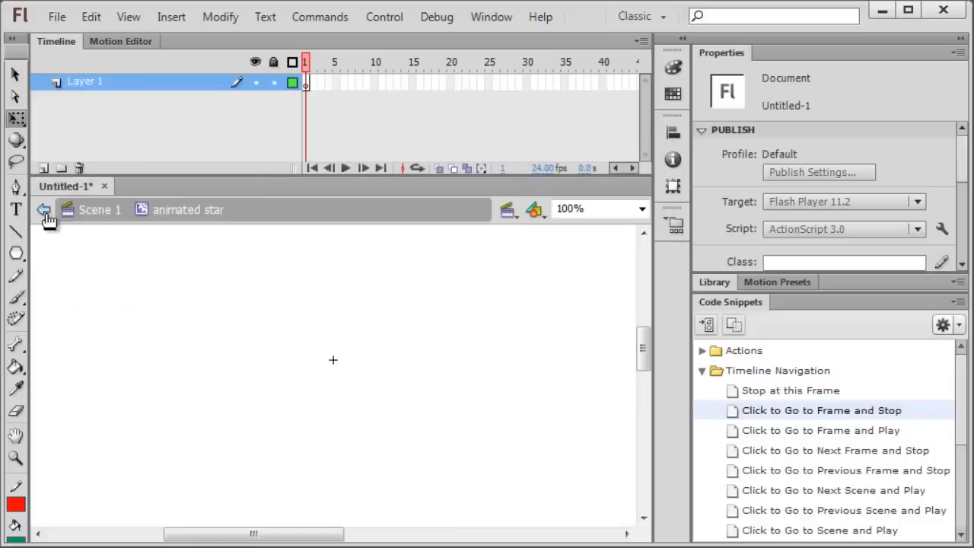
left_click(16, 252)
left_click_drag(322, 358, 394, 394)
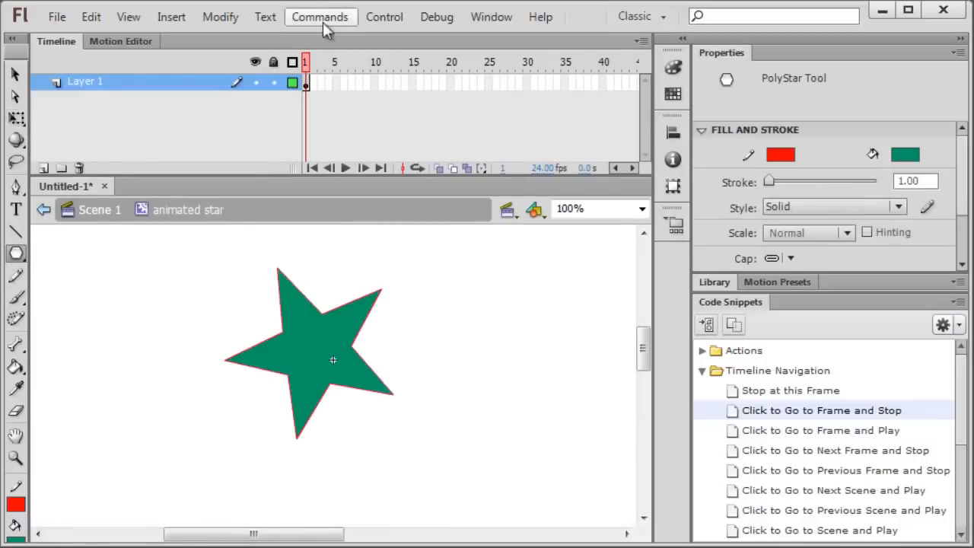
- Create a motion tween on Layer 1's first frame, converting the star to a symbol
right_click(309, 83)
left_click(387, 94)
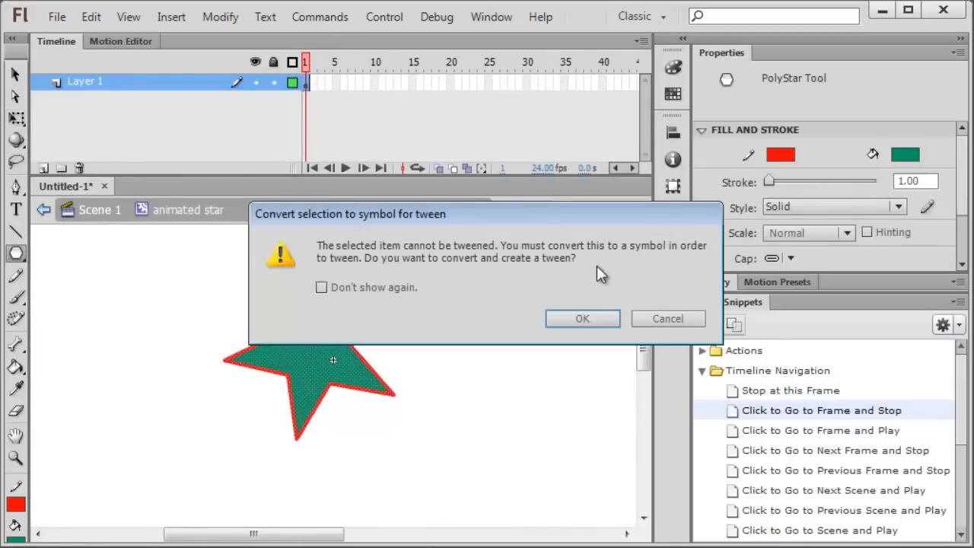
left_click(583, 320)
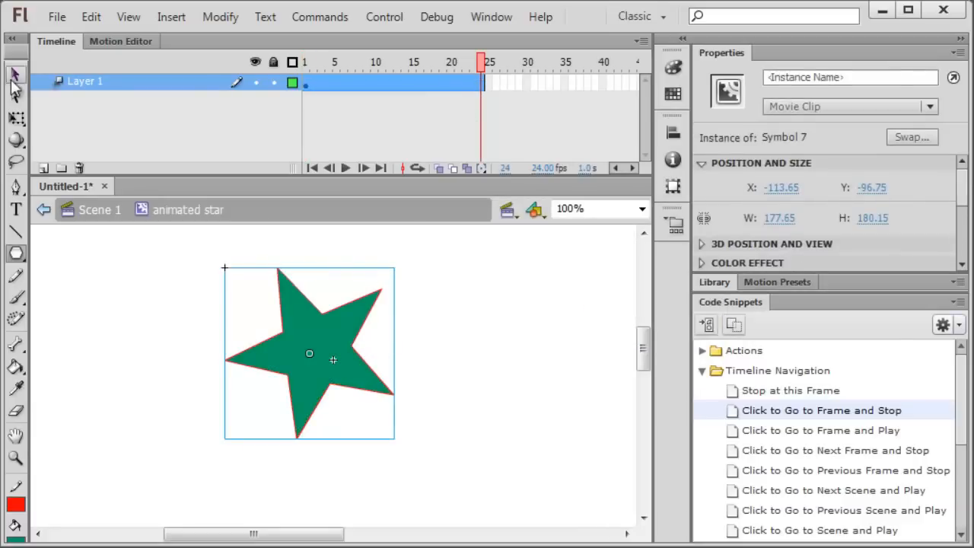
- Animate the star from the canvas's left side at frame 1 to about X 84, Y -28 at frame 24 along an upward-curving path, and preview it
key("v")
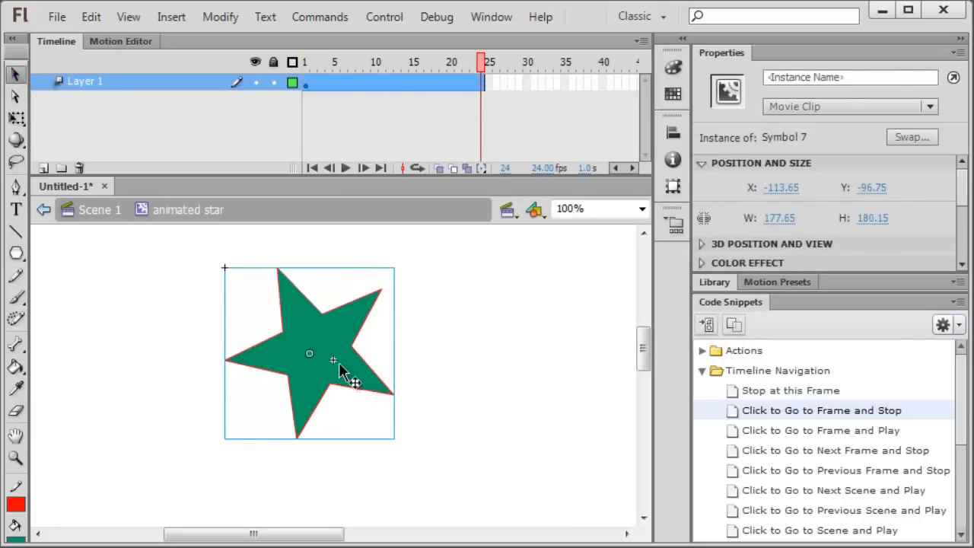
left_click(307, 85)
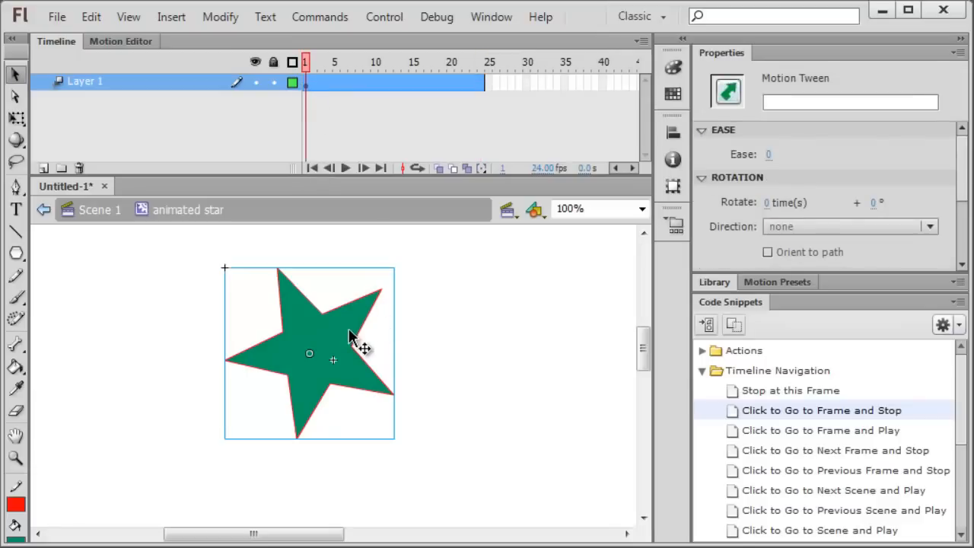
left_click_drag(350, 335, 529, 438)
left_click(482, 85)
left_click_drag(324, 390, 347, 288)
key("Return")
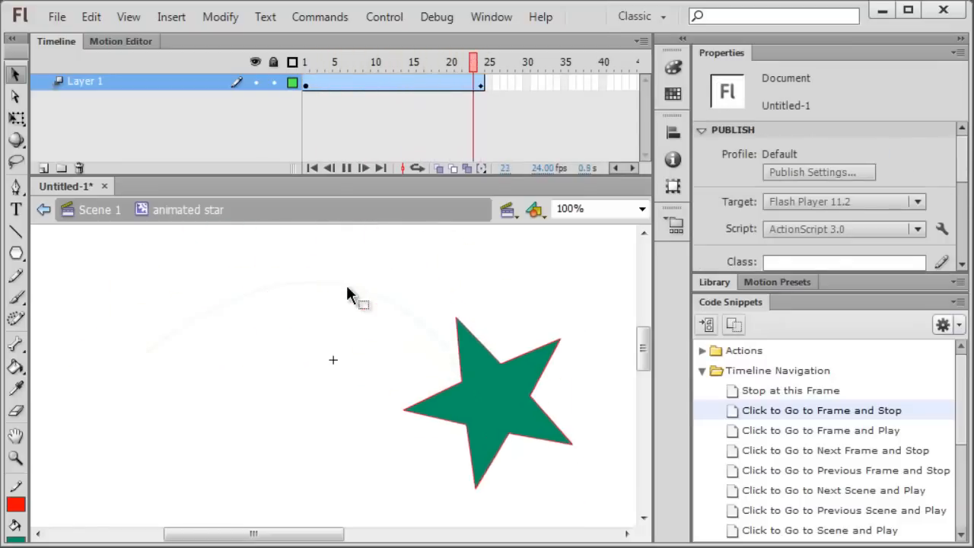
key("Return")
key("Return")
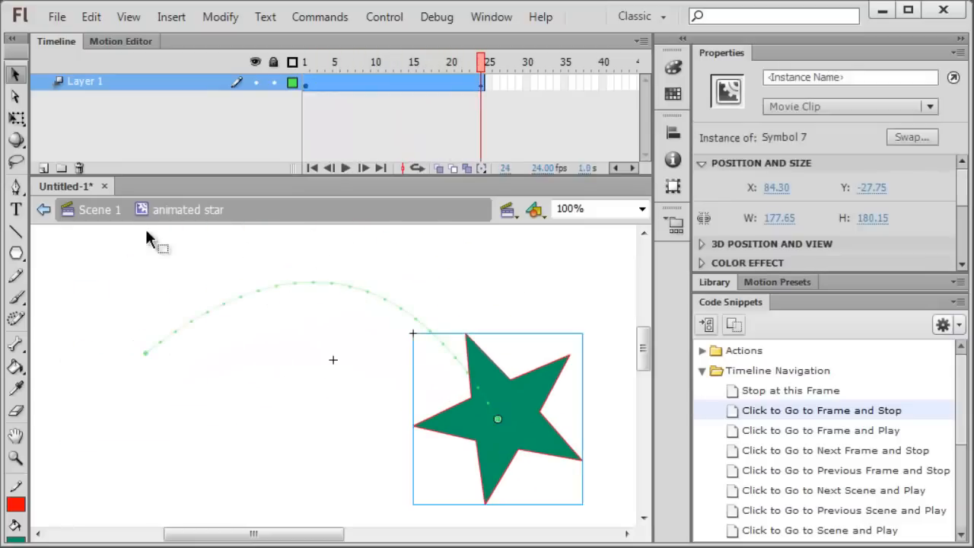
- Return to Scene 1 and place an instance of the animated star symbol below the Home text on frame 30 of the star layer
left_click(101, 213)
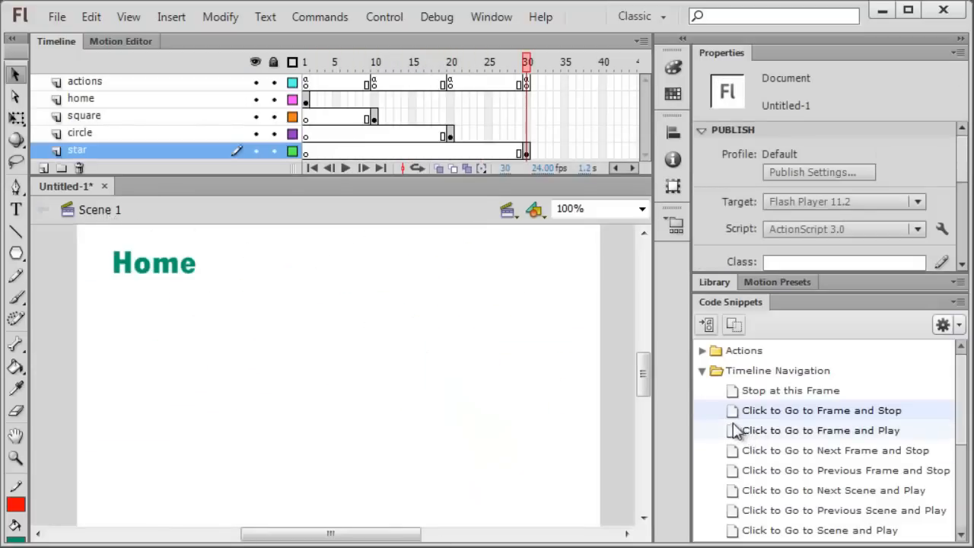
left_click(714, 283)
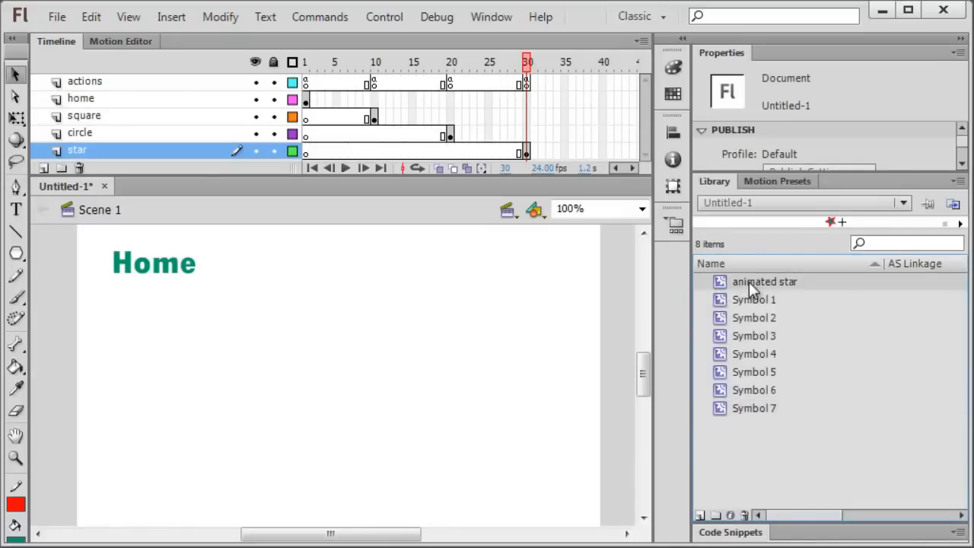
left_click_drag(749, 281, 251, 397)
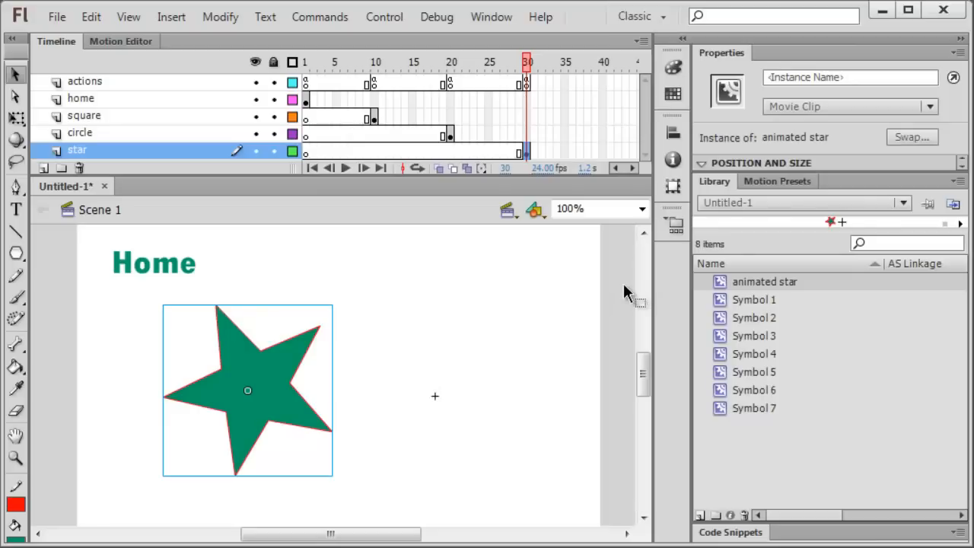
- Test the movie by following the square, circle, star and Home links, watch the star's animation, and close the test window
key("ctrl+Return")
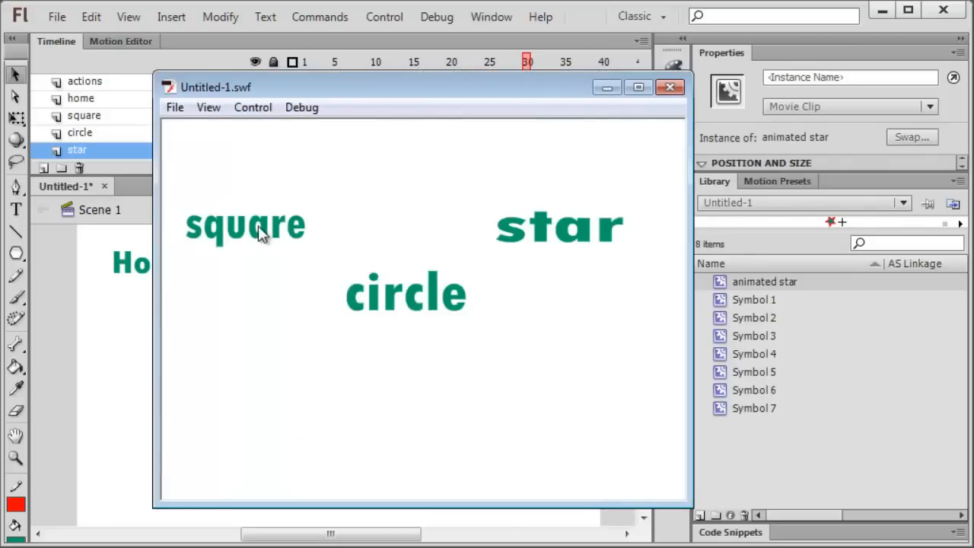
left_click(258, 228)
left_click(255, 203)
left_click(390, 298)
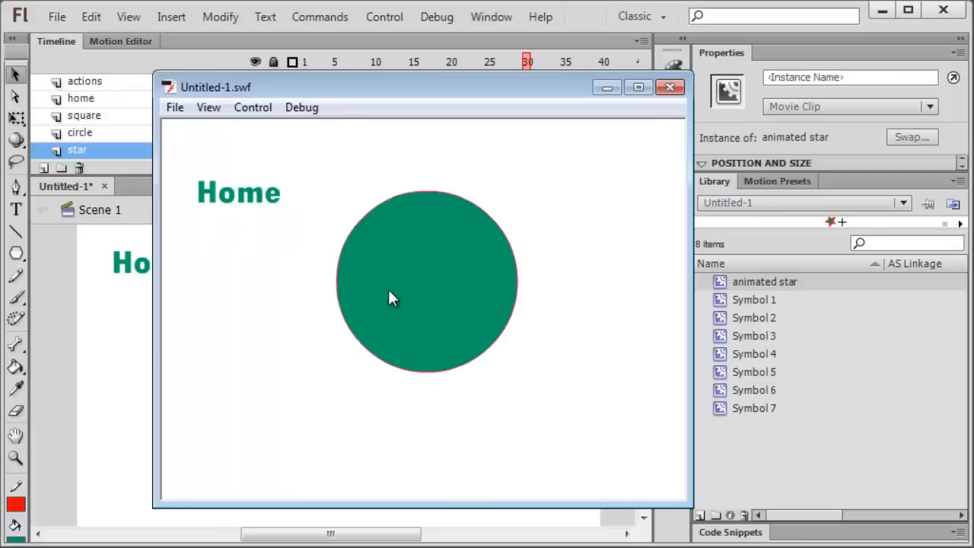
left_click(243, 195)
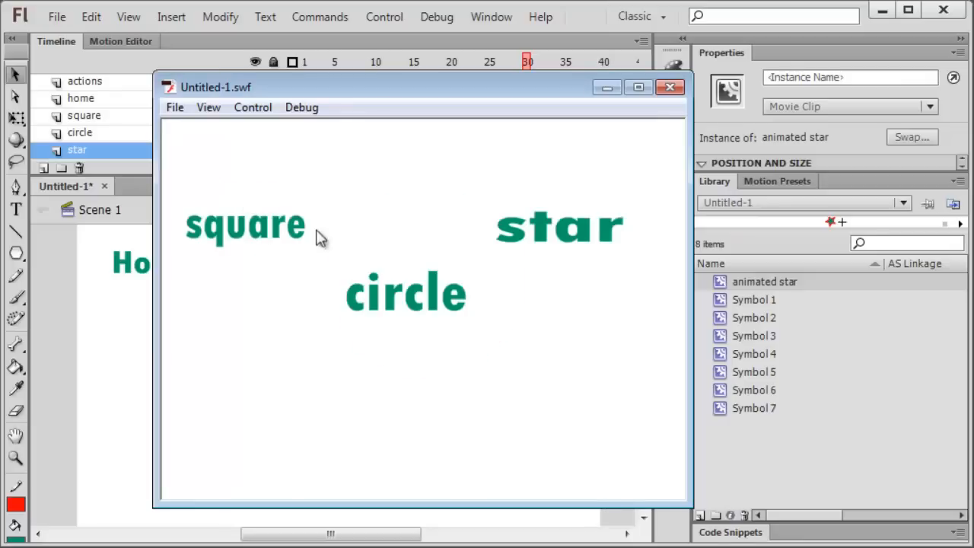
left_click(518, 242)
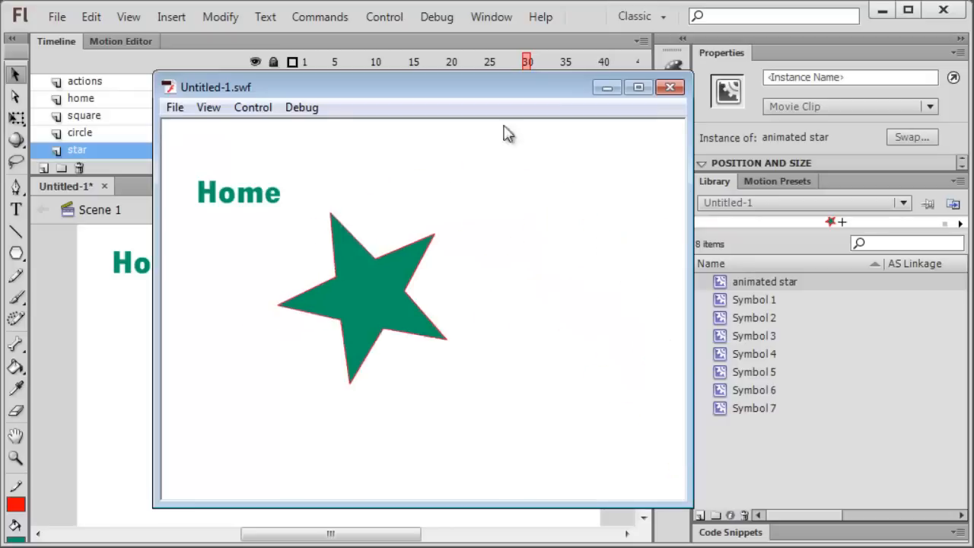
left_click_drag(479, 76, 449, 247)
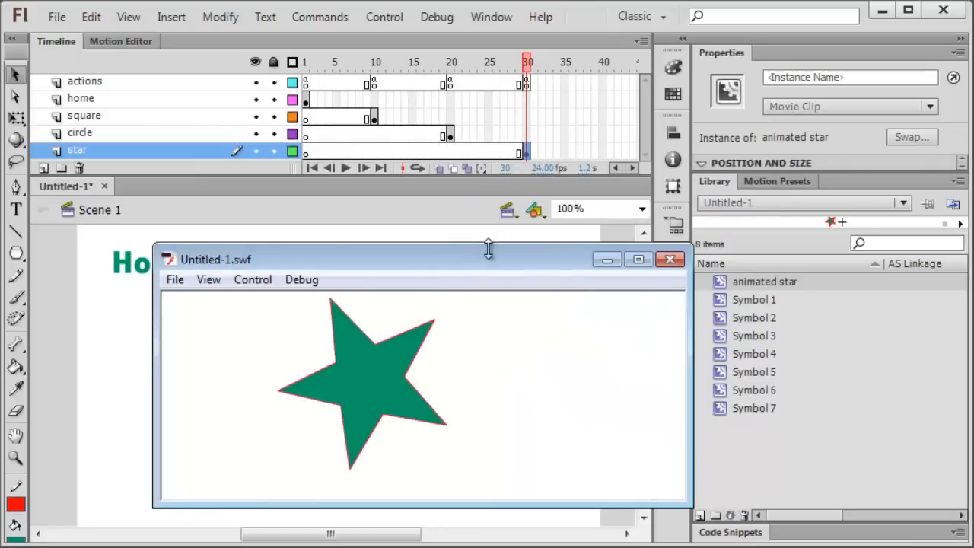
left_click_drag(489, 245, 486, 148)
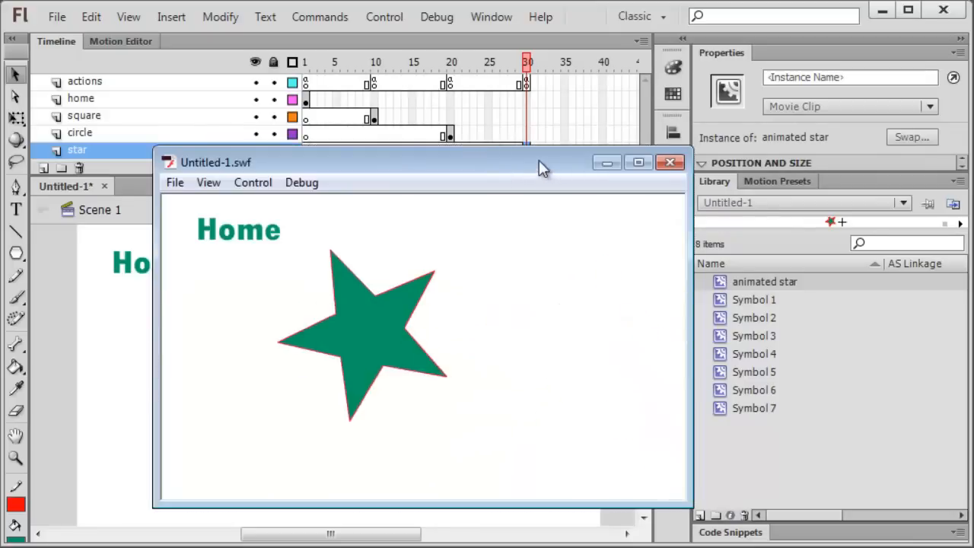
left_click_drag(534, 169, 511, 190)
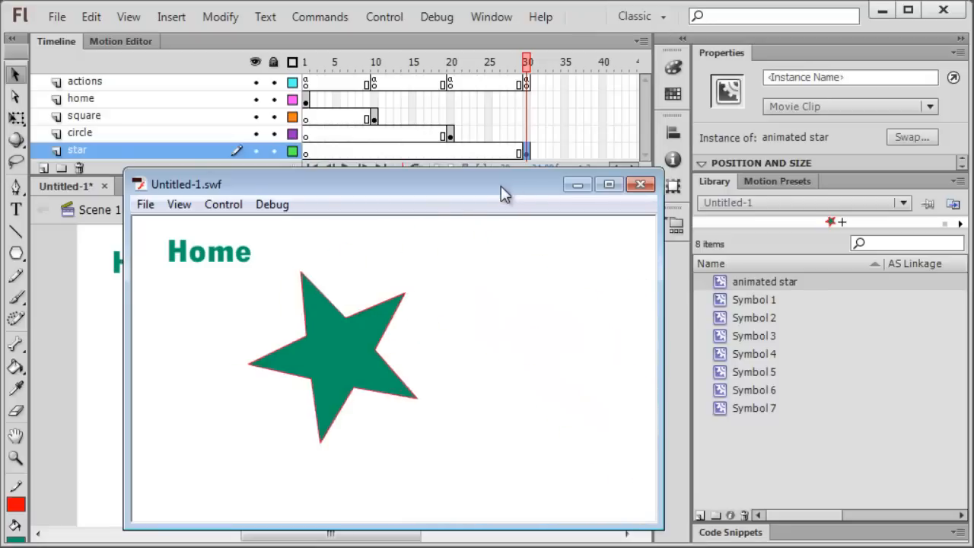
left_click(641, 185)
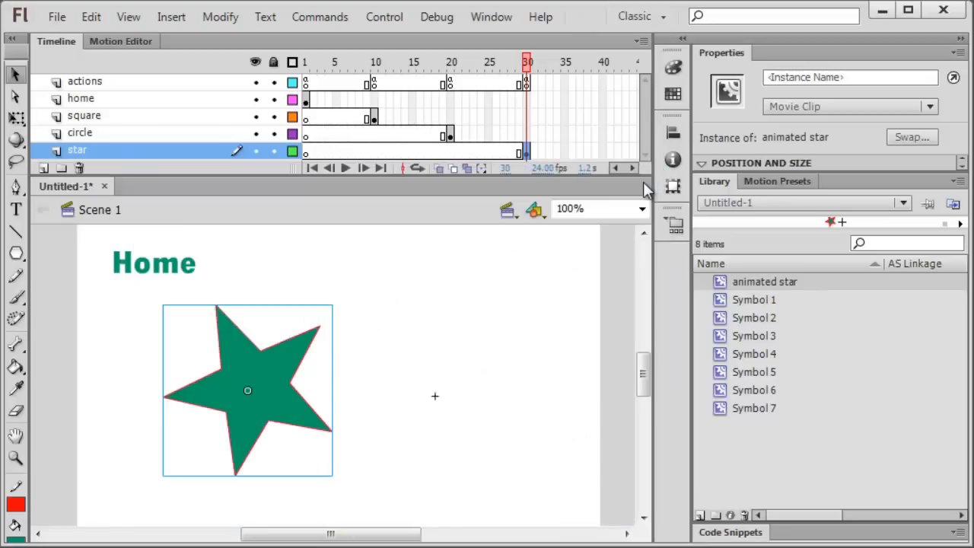
- Open the animated star symbol for editing and add a new layer above its tween layer
double_click(721, 287)
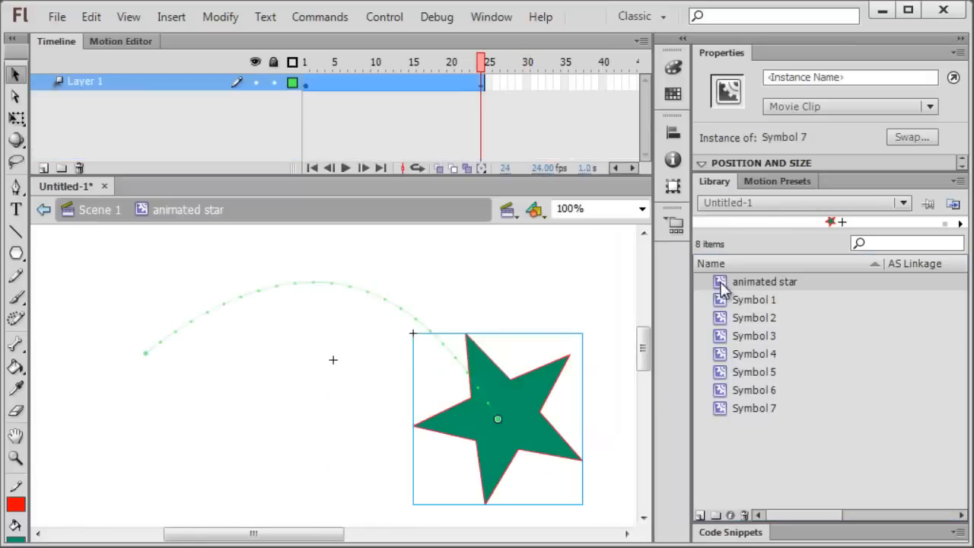
left_click(44, 168)
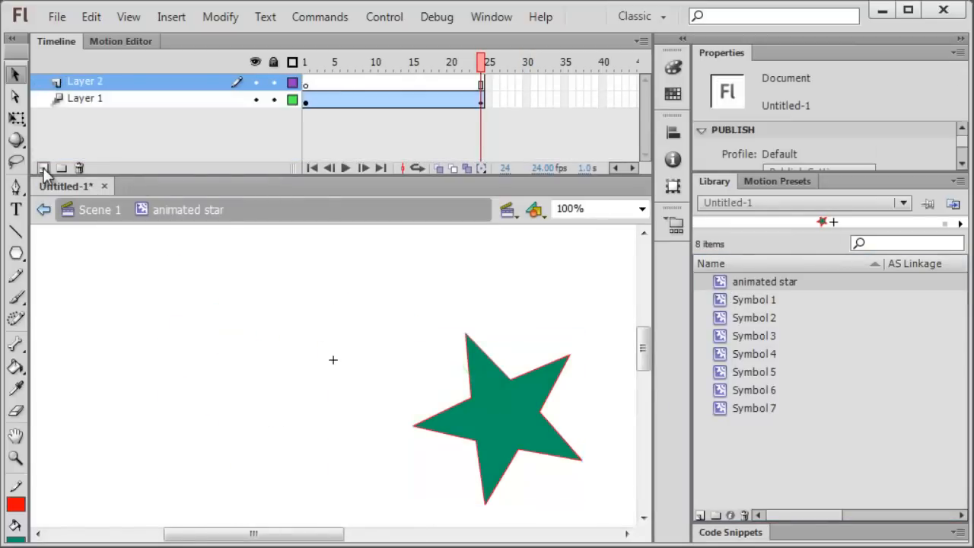
- Rename the new layer above the star's tween layer as "actions"
double_click(89, 83)
type("actions")
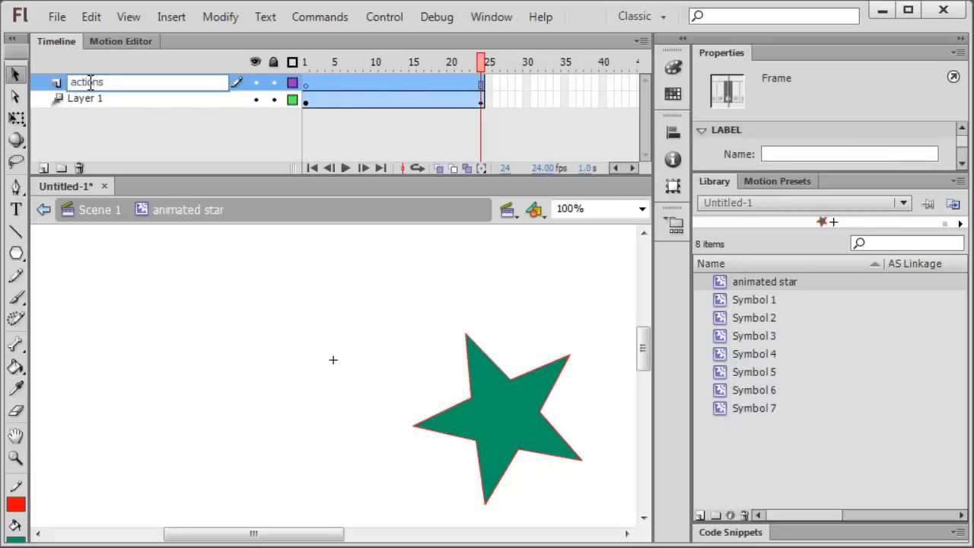
key("Return")
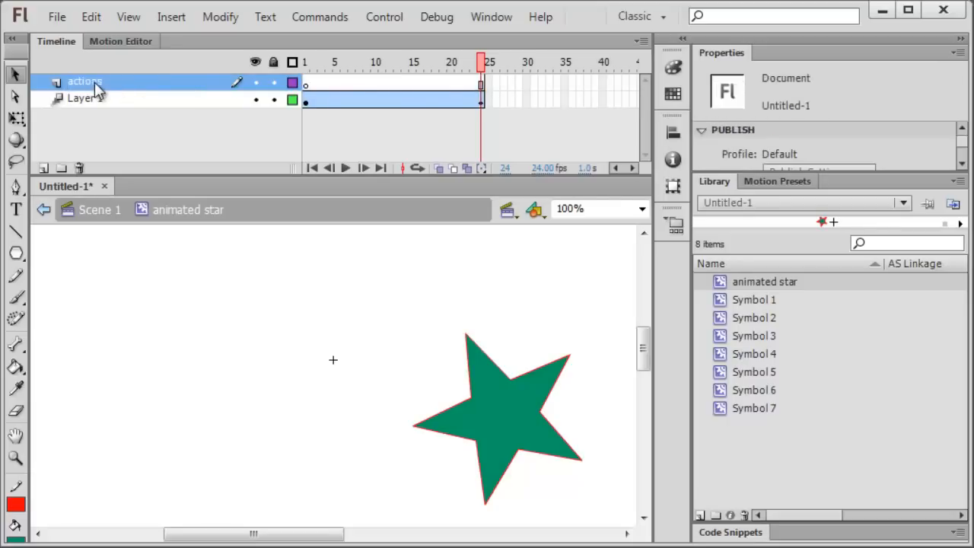
- Insert a keyframe at frame 24 of the actions layer and give it the script stop();
left_click(480, 85)
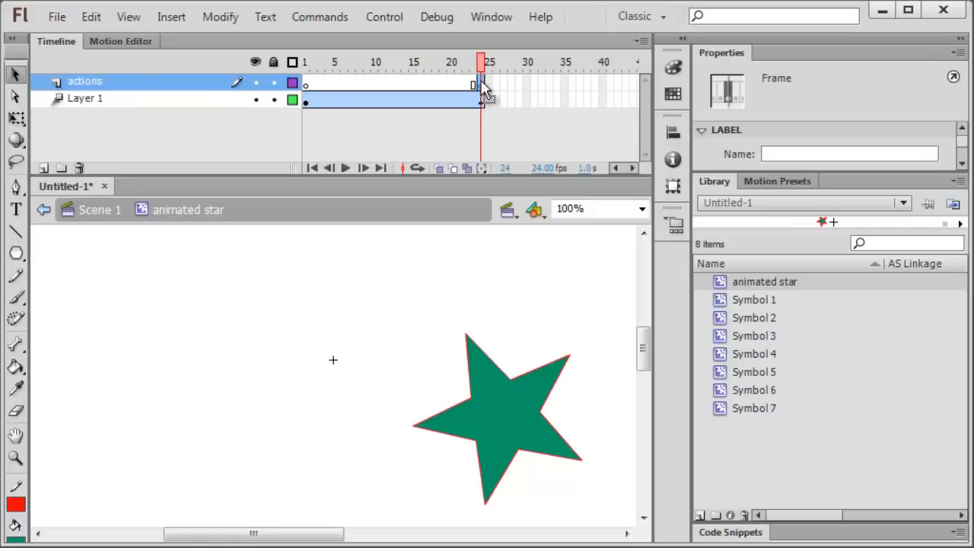
right_click(481, 84)
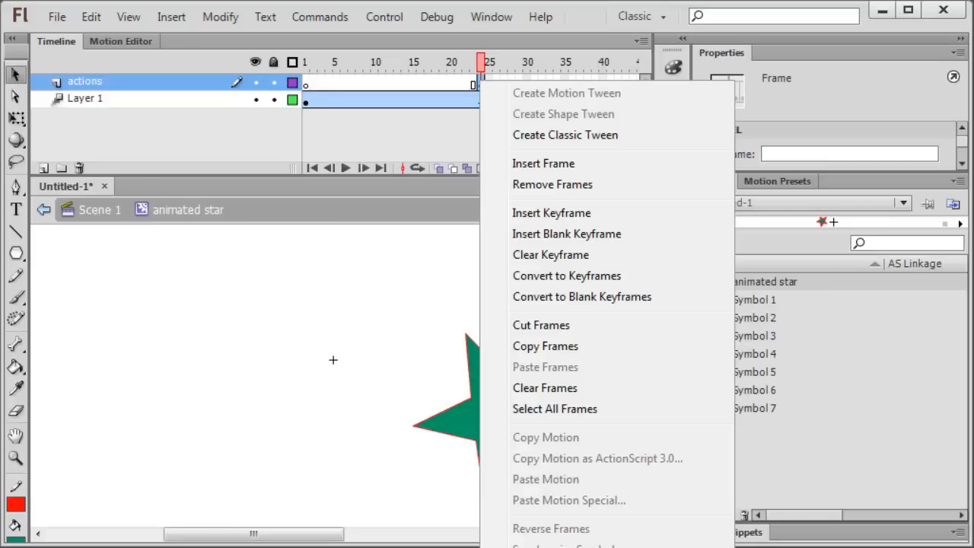
key("Escape")
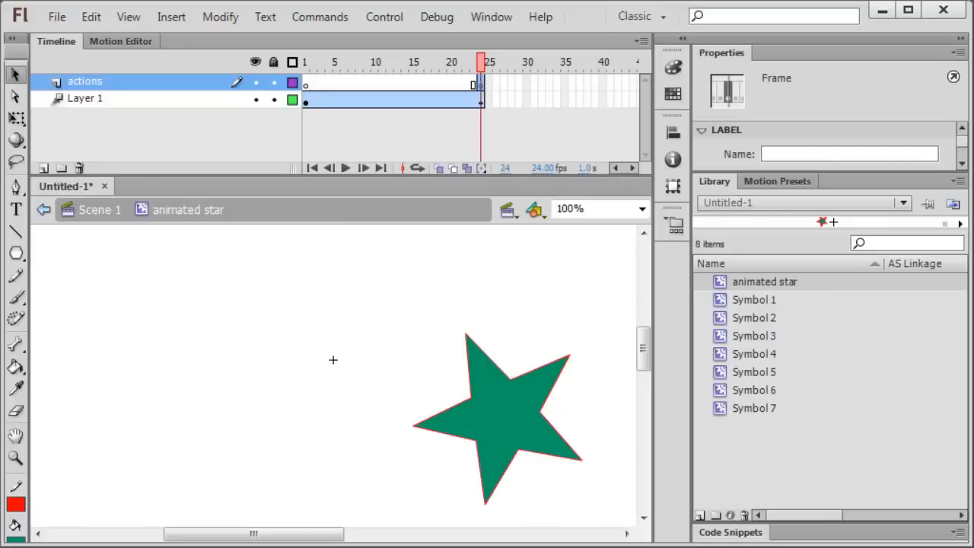
key("F9")
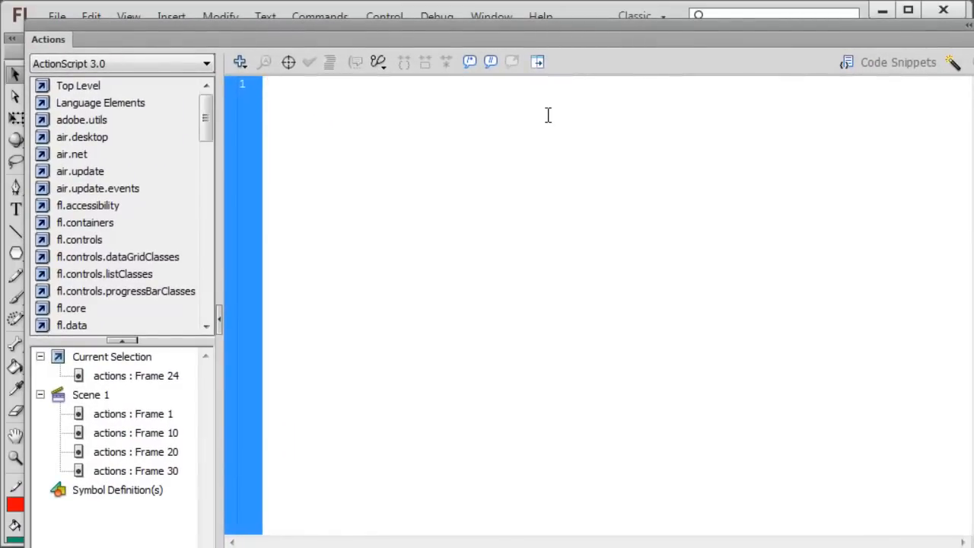
type("stop();")
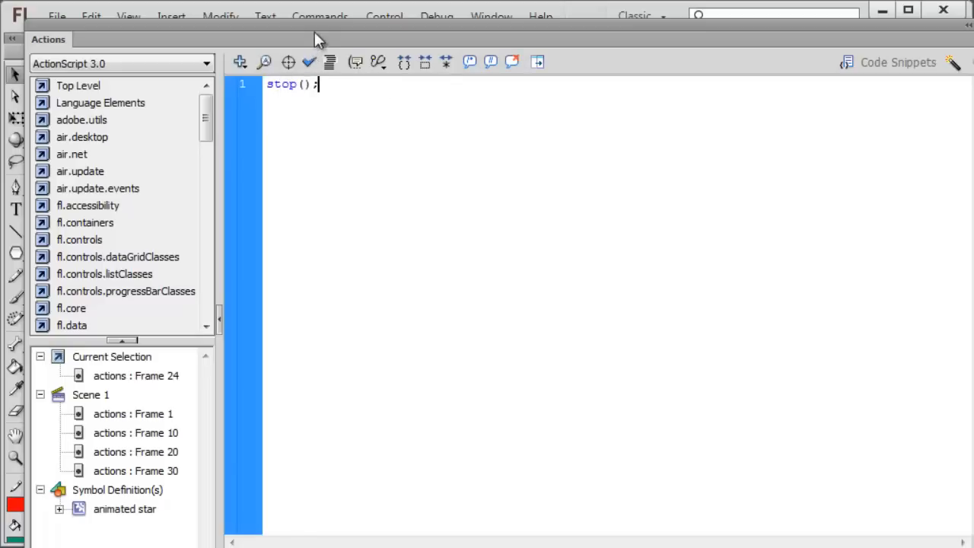
key("F9")
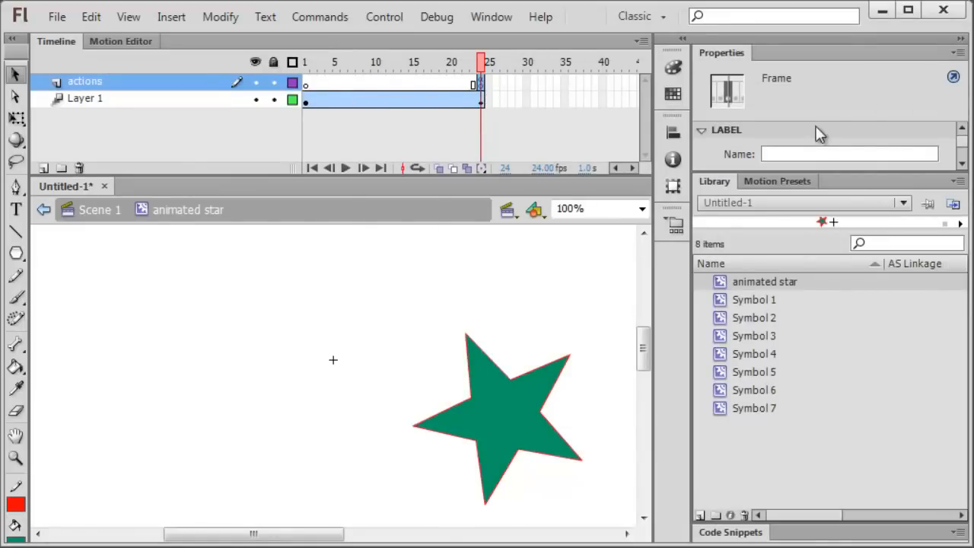
- Return to Scene 1 and test the movie by following the star, Home and star links, checking how the star's animation ends, then close the test window
left_click(98, 213)
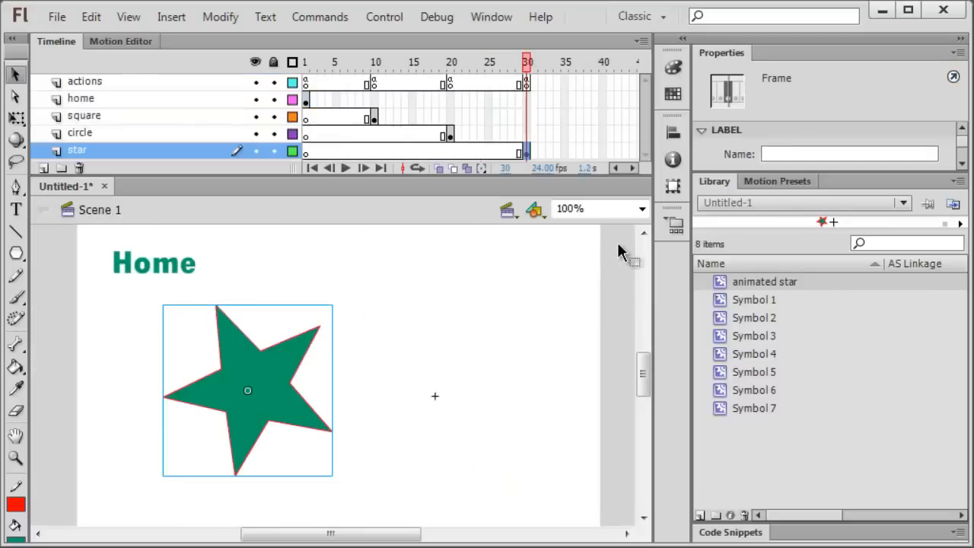
key("ctrl+Return")
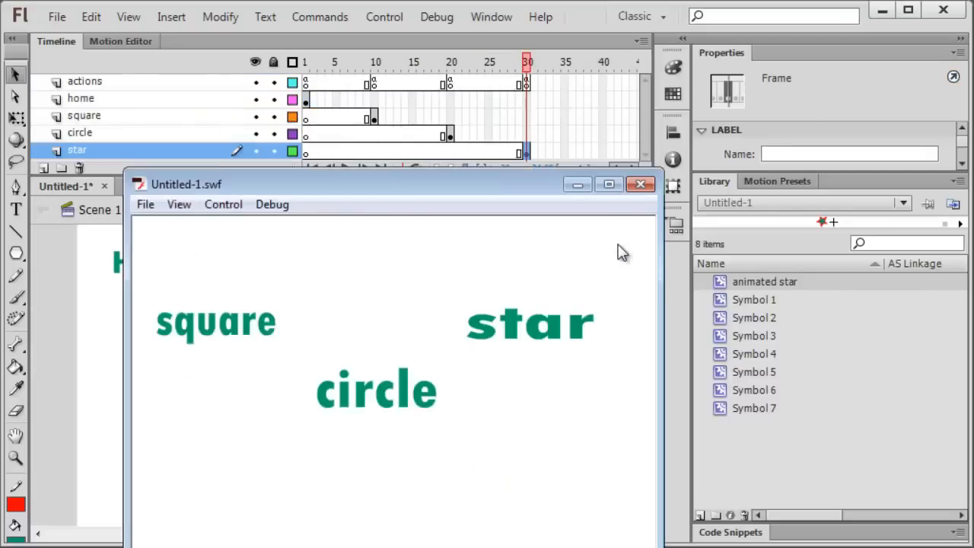
left_click_drag(494, 180, 463, 96)
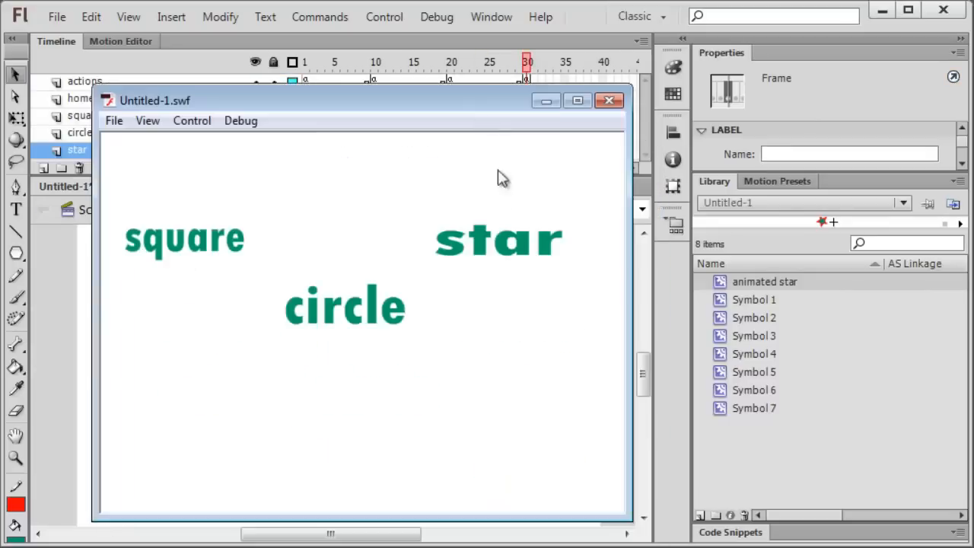
left_click(480, 248)
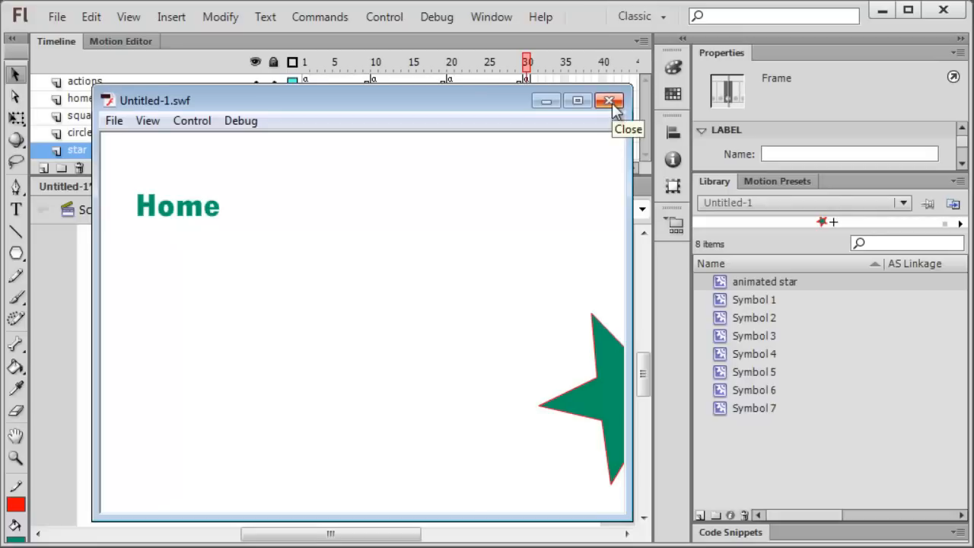
left_click(193, 217)
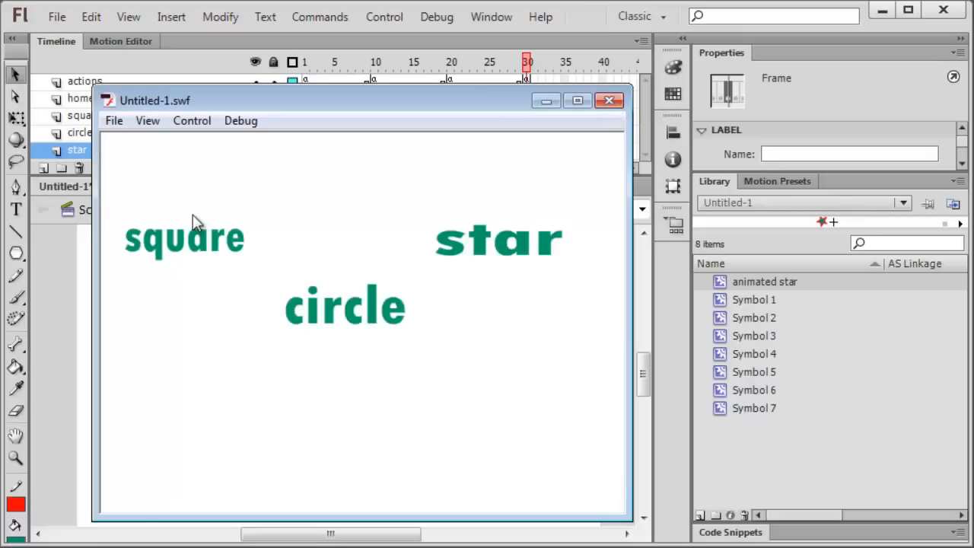
left_click(478, 255)
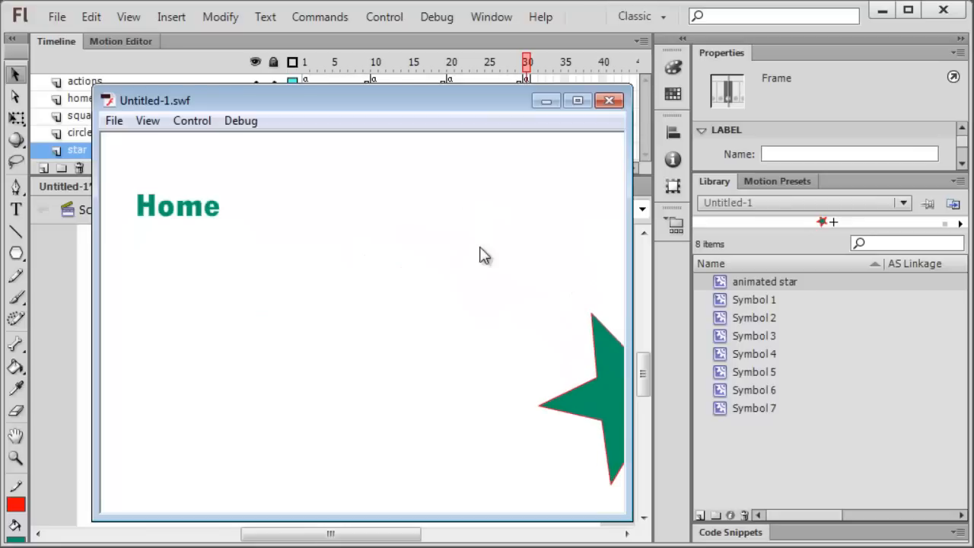
left_click(608, 101)
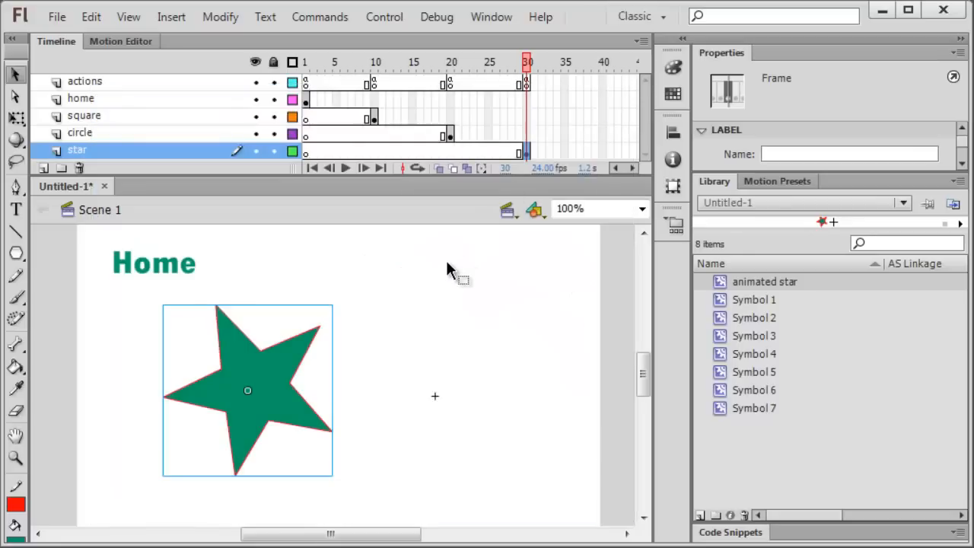